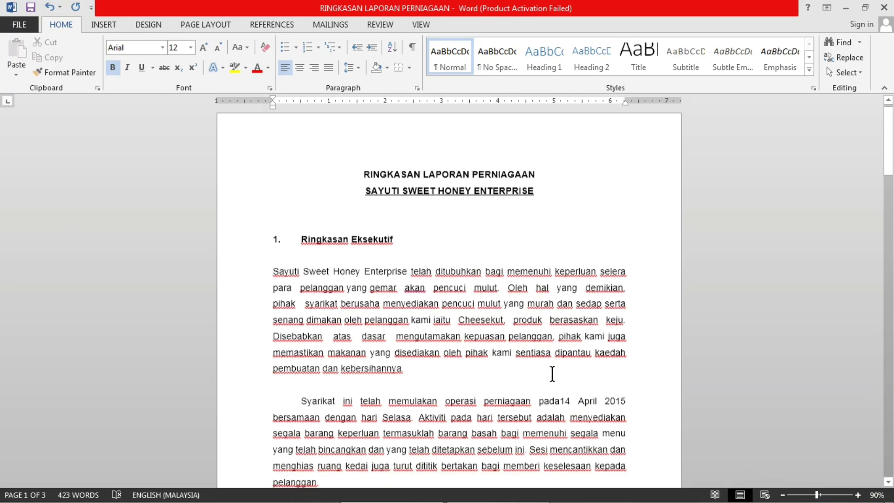
Scroll the report down to the empty line under section 3 on page 3.
scroll(550, 379, "down", 5)
scroll(547, 382, "down", 3)
scroll(547, 382, "down", 5)
scroll(547, 382, "down", 2)
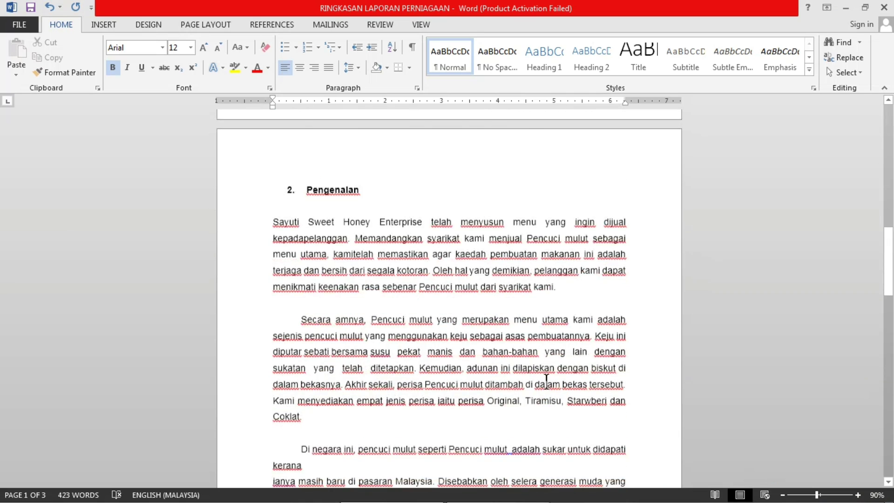
scroll(547, 382, "down", 7)
scroll(547, 382, "down", 3)
scroll(546, 382, "down", 2)
scroll(545, 381, "down", 2)
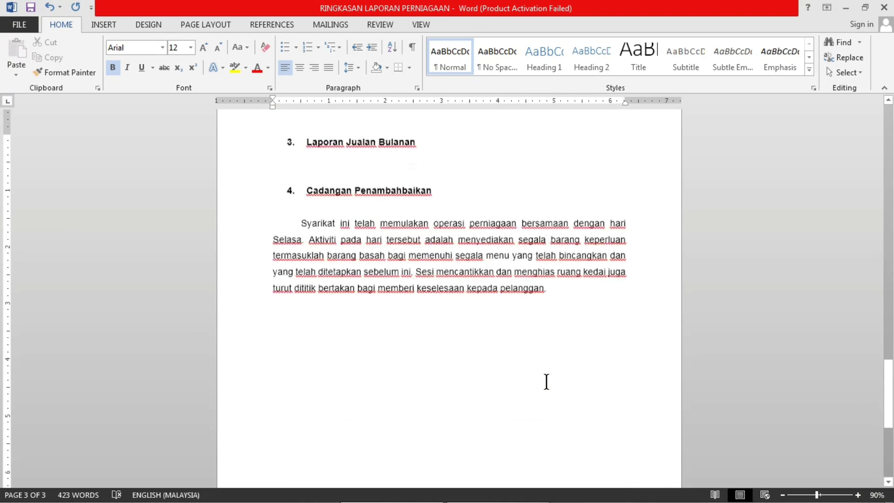
scroll(545, 379, "up", 1)
scroll(544, 380, "up", 1)
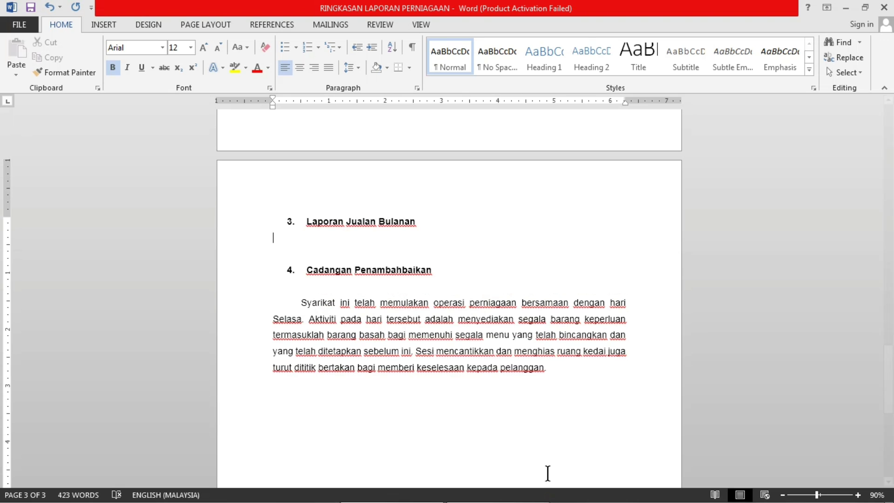
Copy the entire Excel sales table A1:E17.
left_click(510, 498)
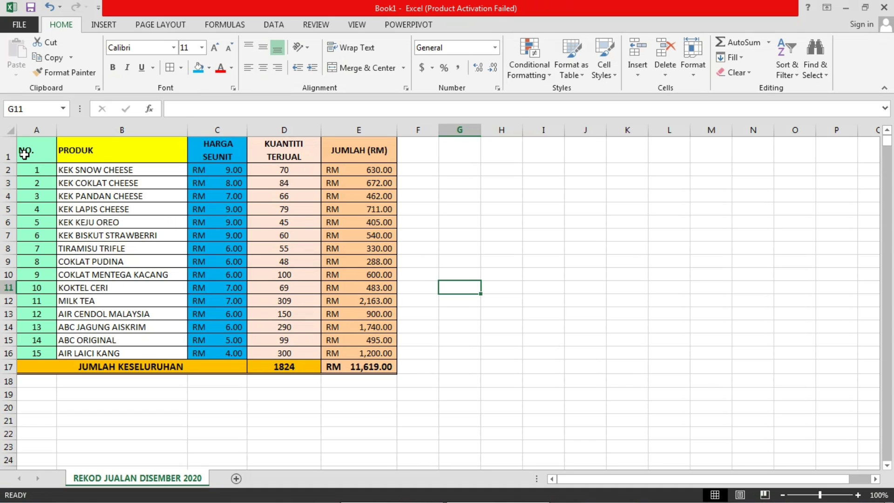
left_click_drag(25, 153, 364, 367)
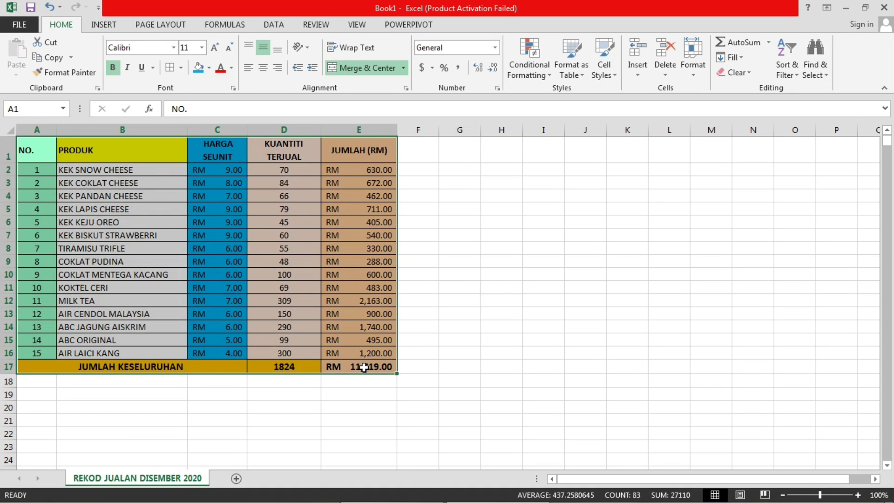
key("ctrl+c")
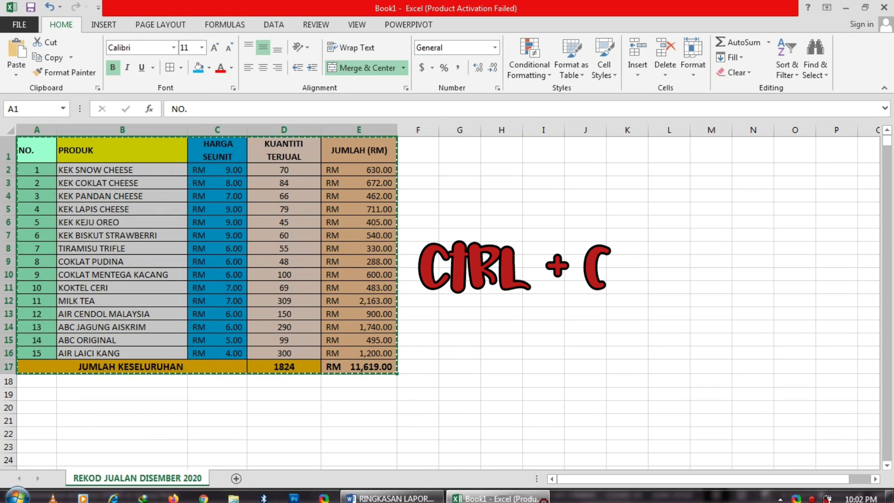
left_click(417, 495)
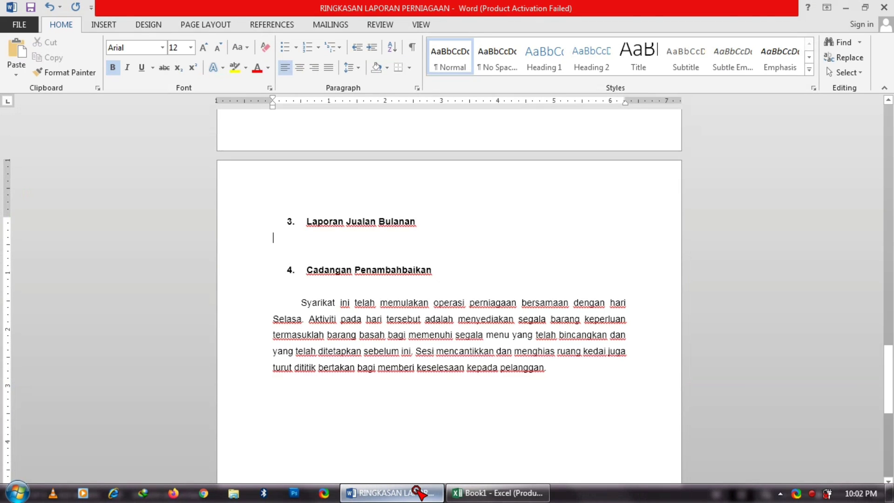
key("ctrl+v")
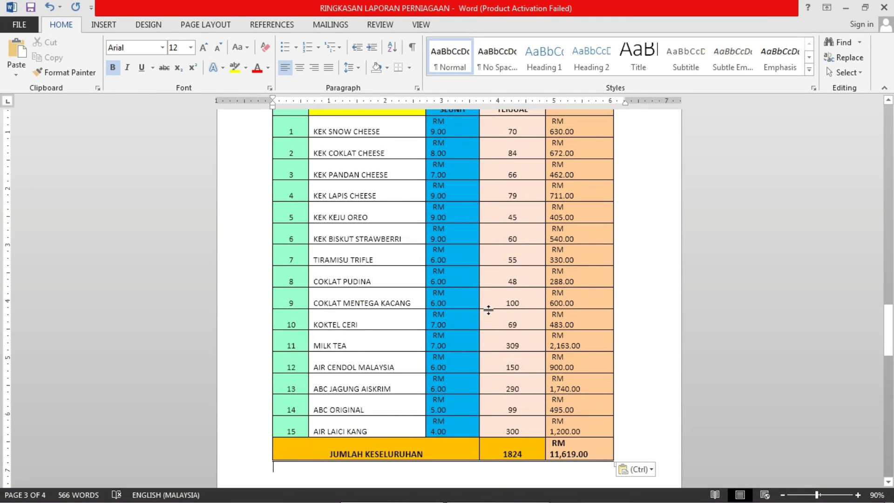
double_click(496, 290)
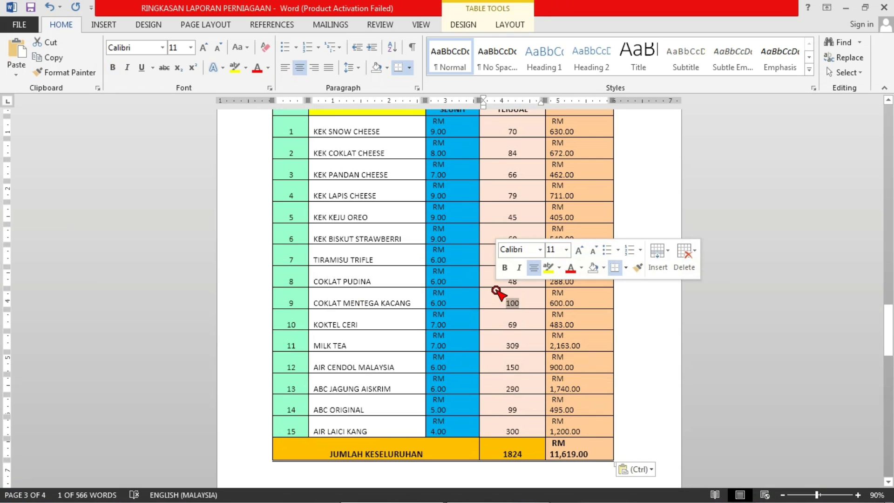
type("200")
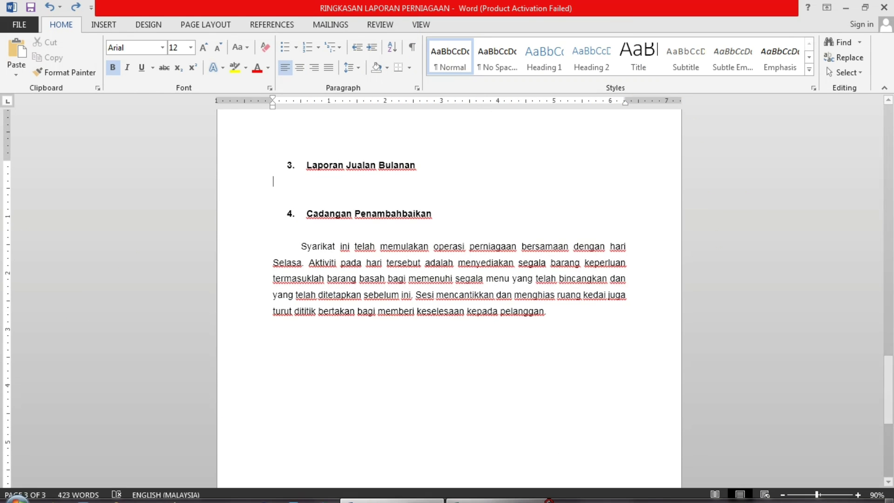
Recopy Excel range A1:E17 and place the cursor under Word's section 3 heading.
left_click(497, 499)
right_click(289, 282)
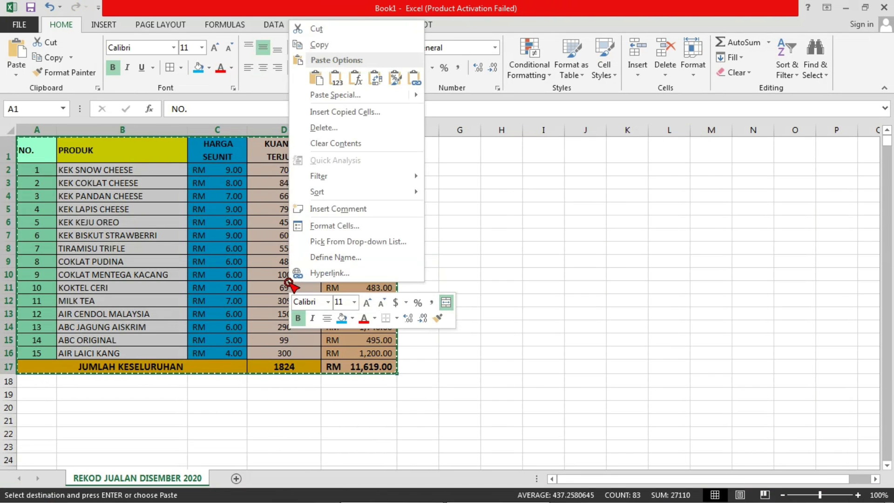
left_click(320, 47)
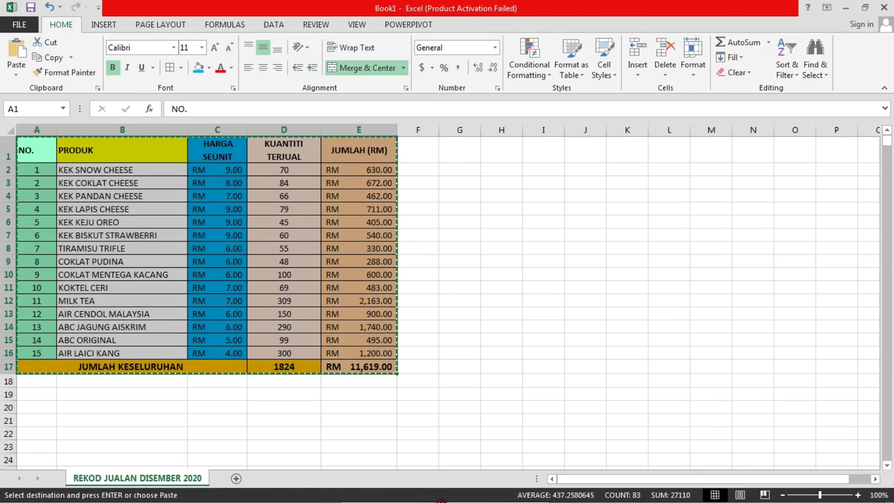
left_click(390, 495)
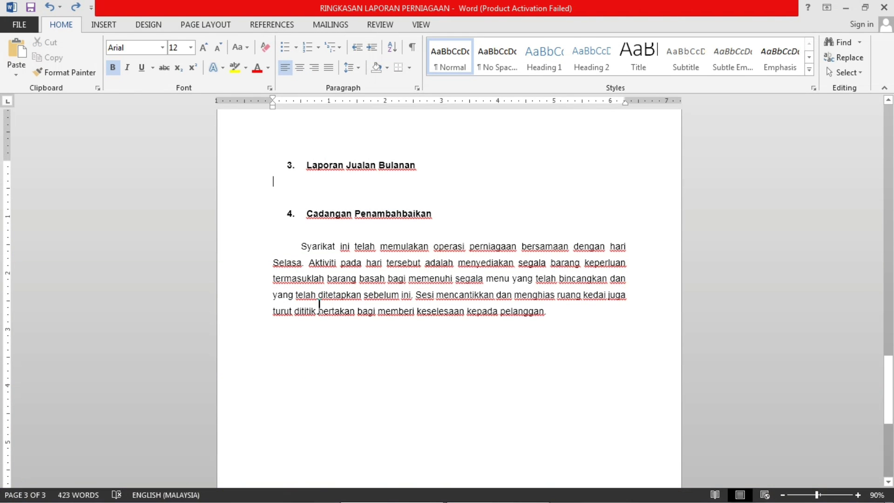
left_click(274, 181)
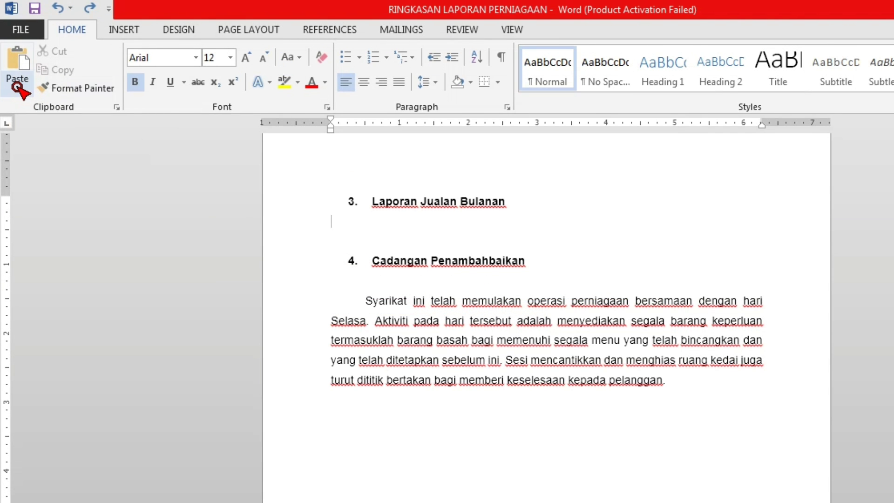
Paste Special the copied table under section 3 as a Microsoft Excel Worksheet Object.
left_click(17, 94)
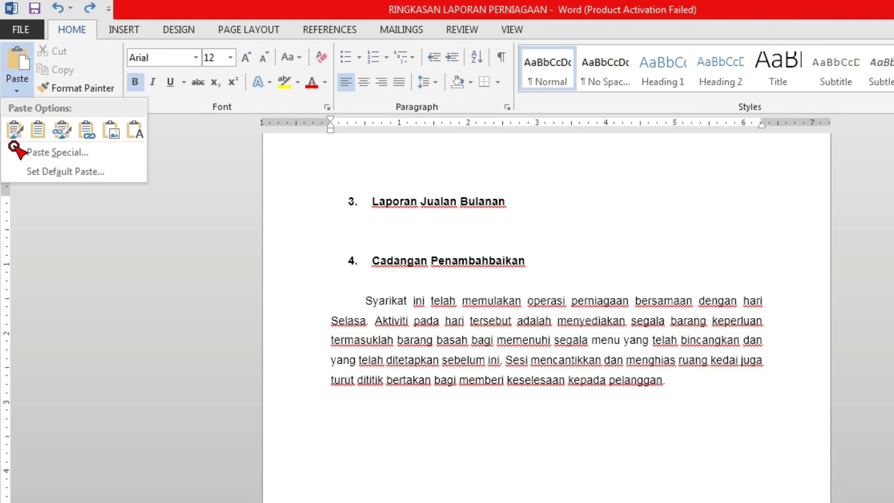
left_click(93, 153)
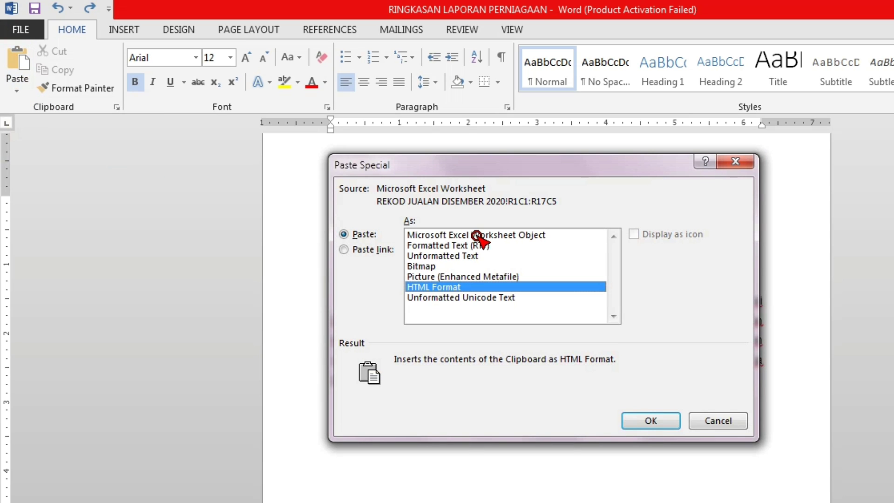
left_click(478, 236)
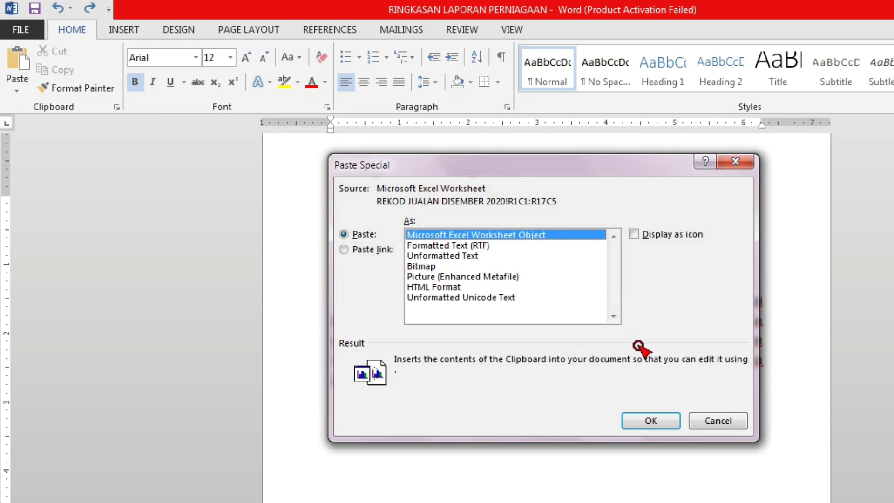
left_click(660, 423)
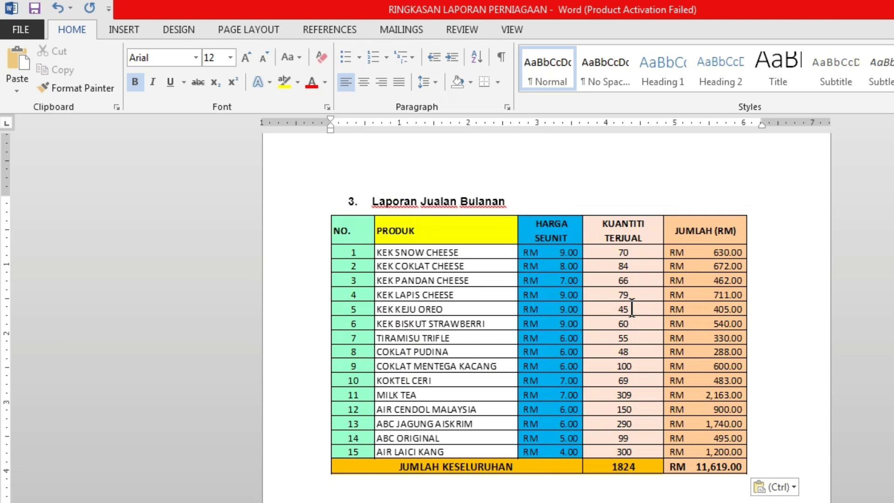
In the embedded sheet, check E3's formula and change D5's quantity to 800.
double_click(550, 282)
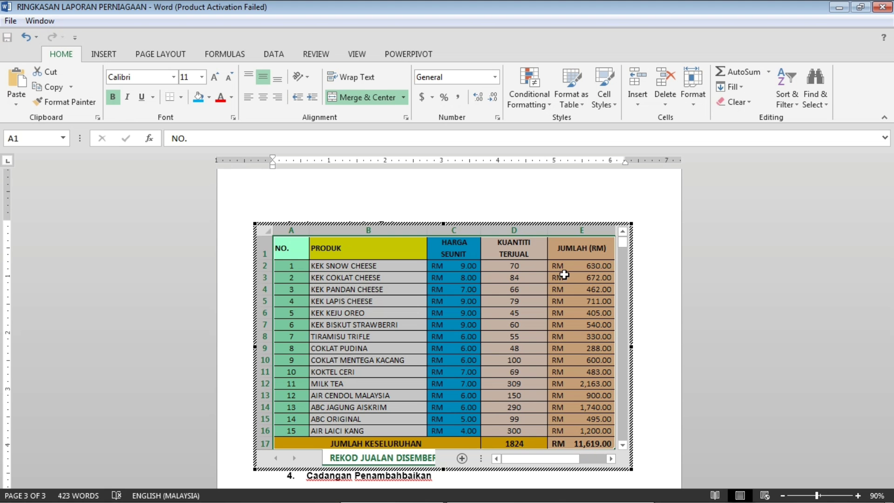
left_click(564, 275)
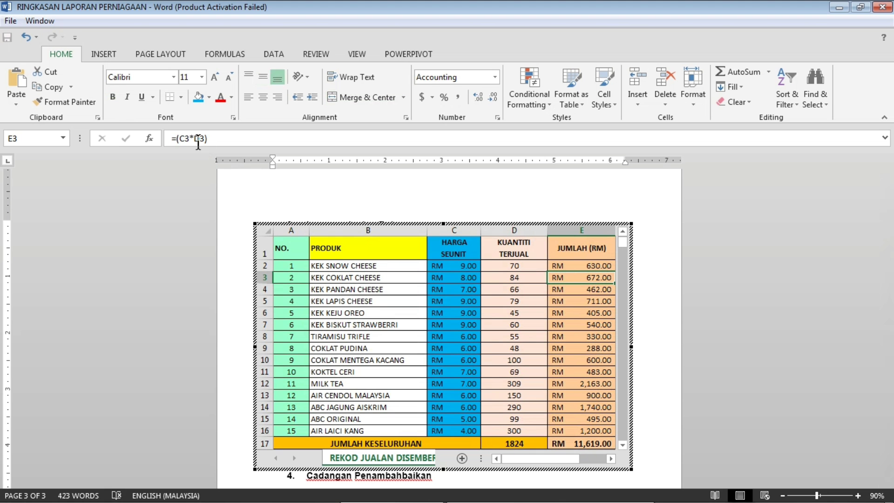
left_click(512, 301)
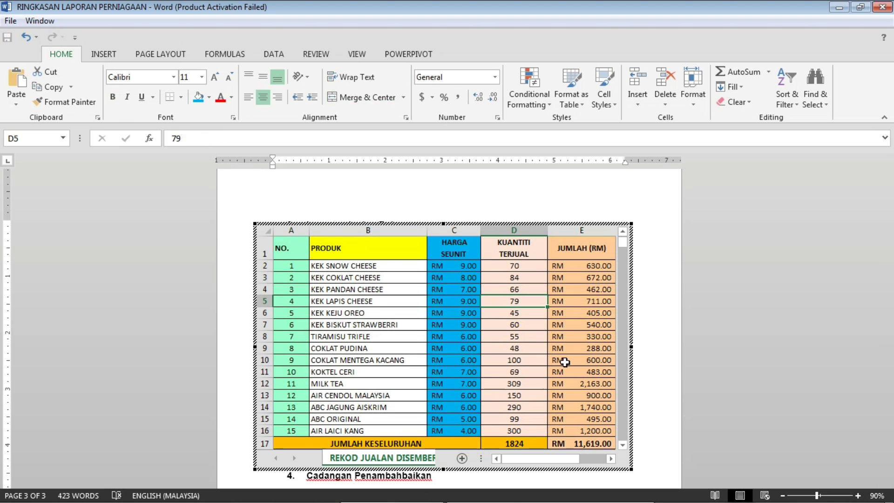
type("800")
key("Return")
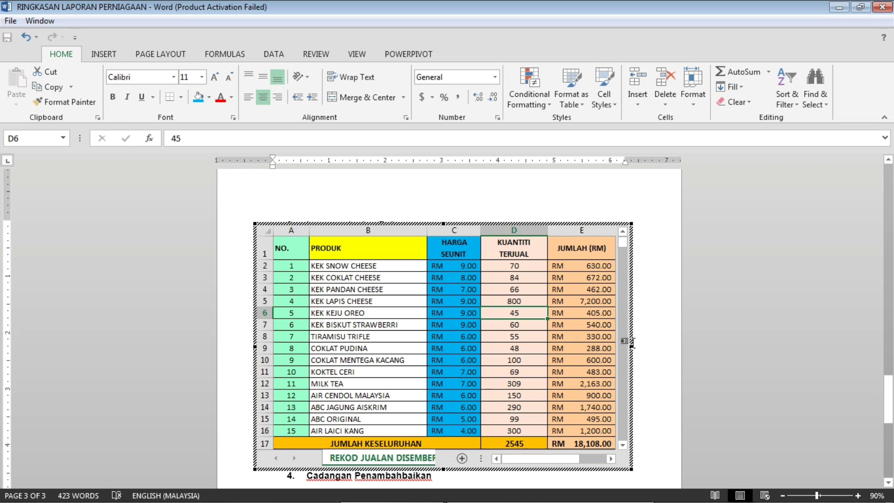
Narrow columns D and B, exit the sheet, then undo the embedded table.
left_click_drag(632, 347, 653, 350)
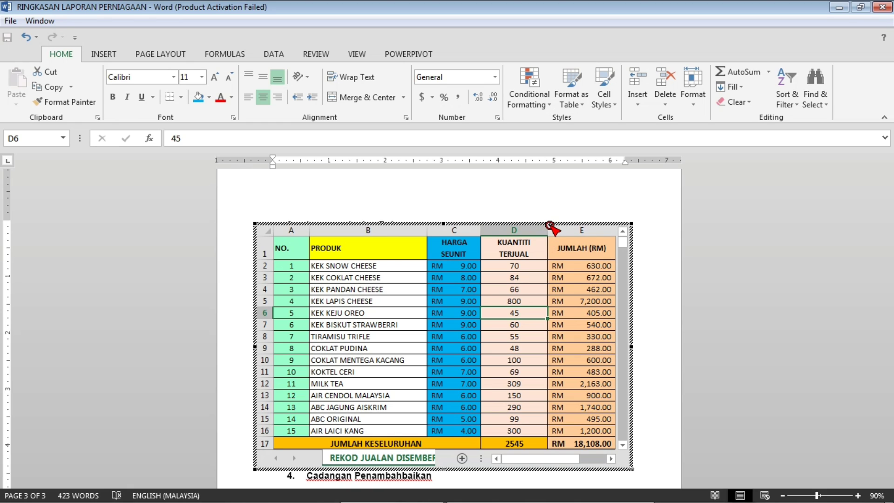
left_click_drag(549, 229, 540, 230)
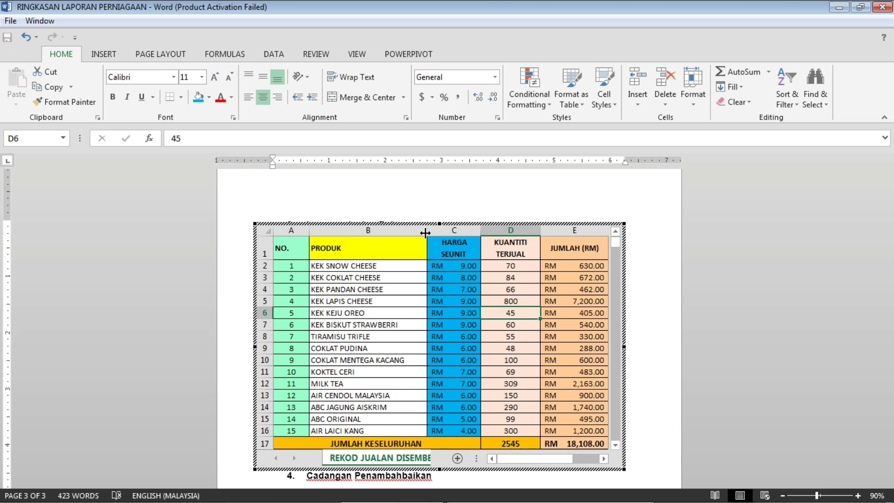
left_click_drag(427, 230, 422, 230)
left_click(640, 319)
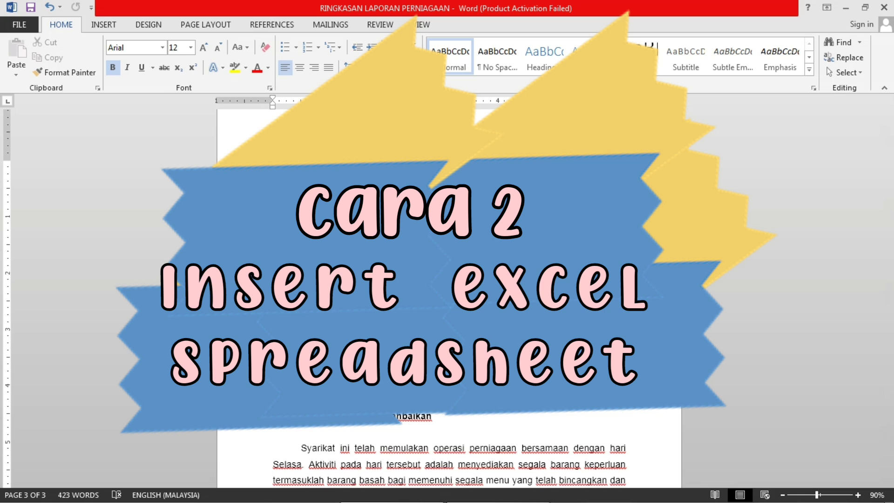
key("ctrl+z")
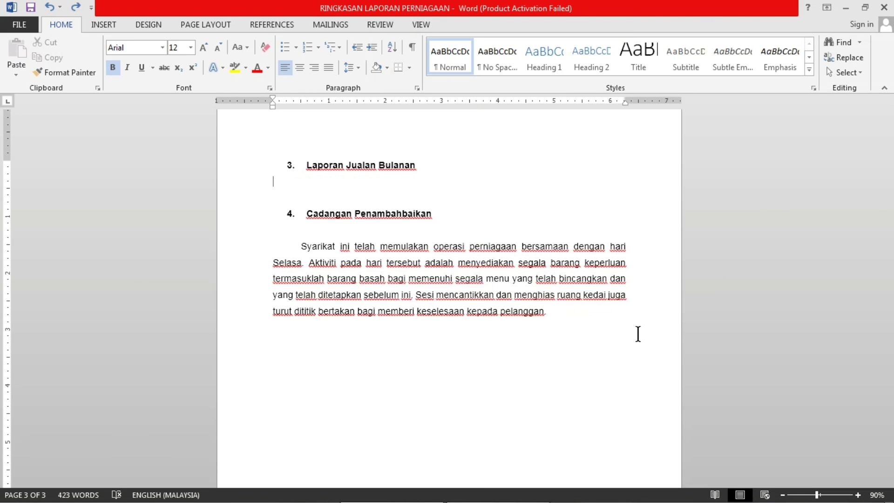
Copy Excel range A1:E17 again and bring the Word report back into view.
left_click(534, 498)
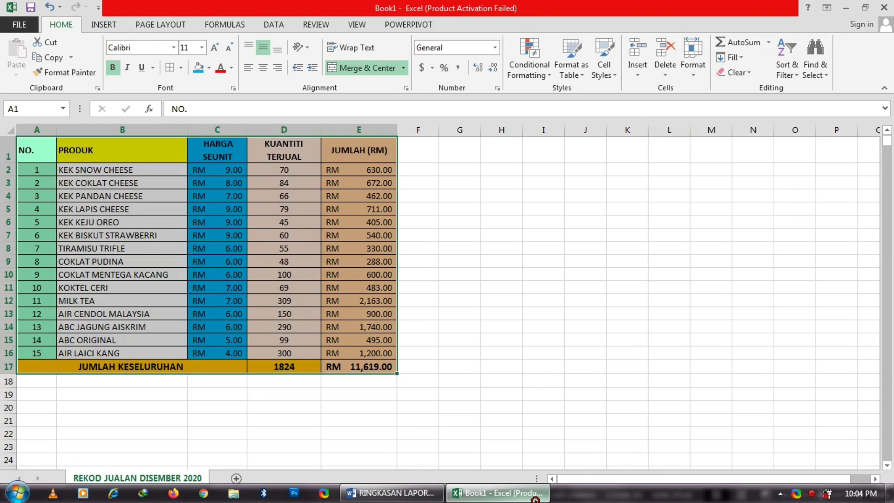
key("ctrl+c")
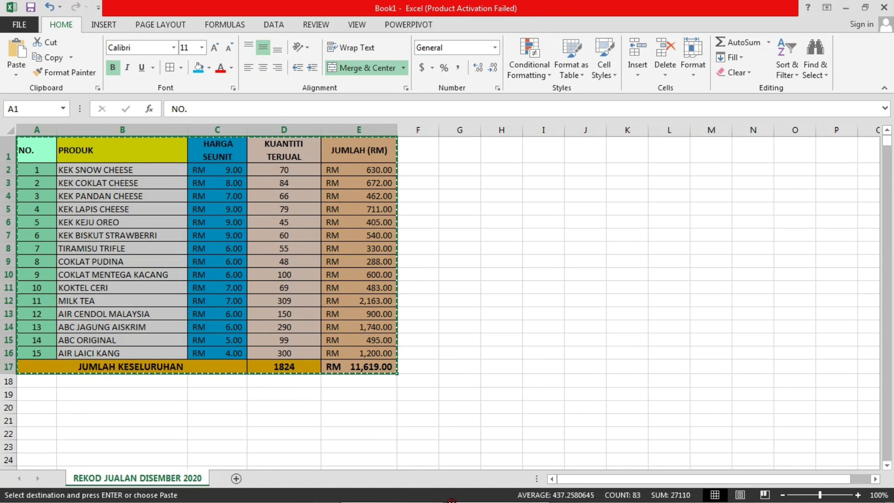
left_click(423, 497)
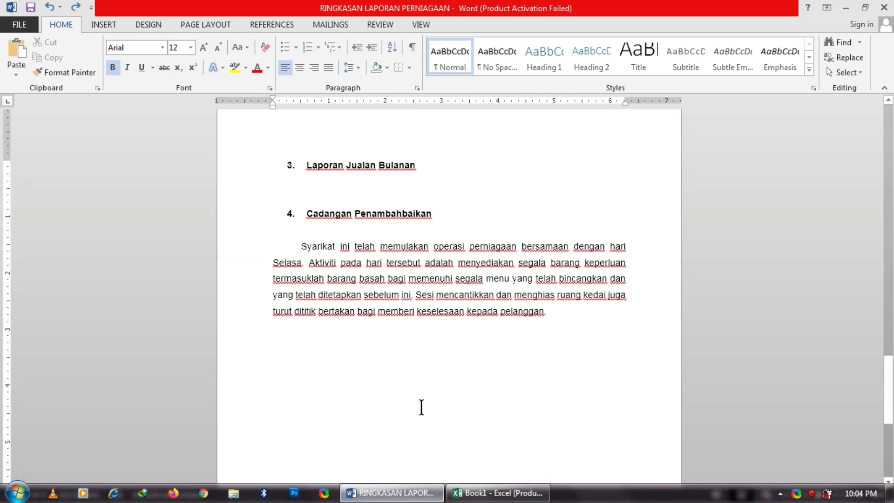
left_click(100, 22)
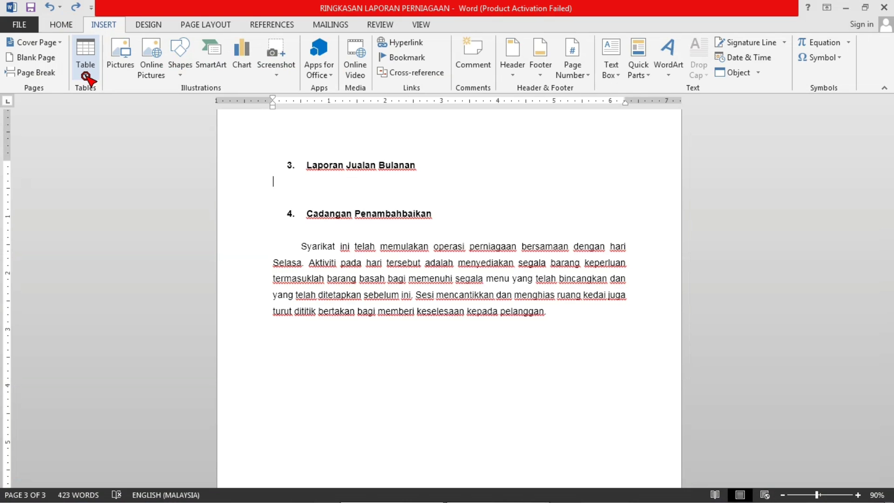
Insert an Excel spreadsheet under section 3 and paste the sales table into it.
left_click(86, 76)
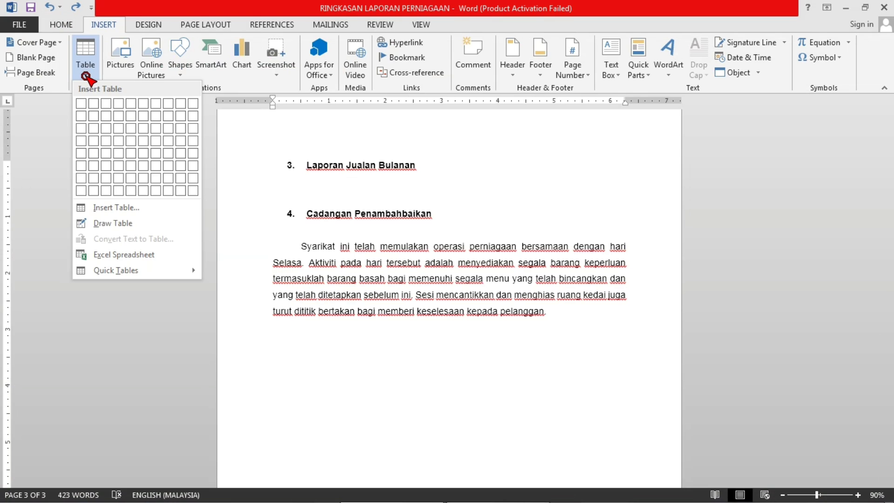
left_click(122, 256)
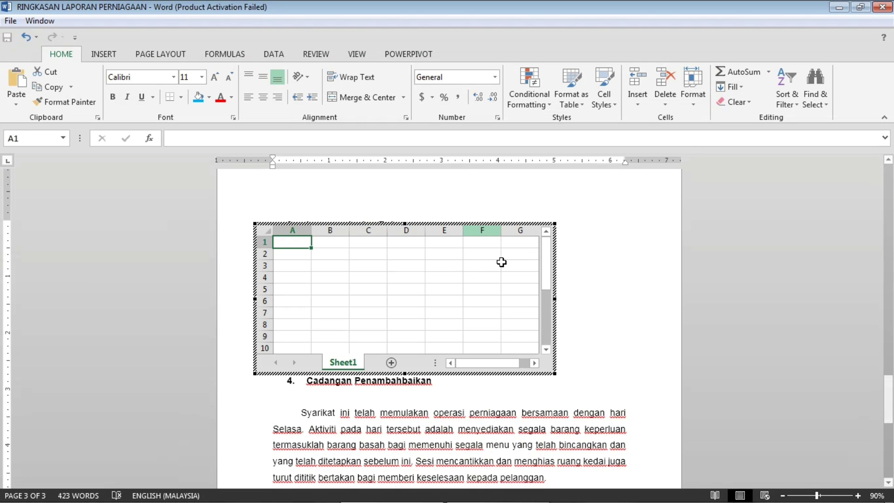
left_click(269, 230)
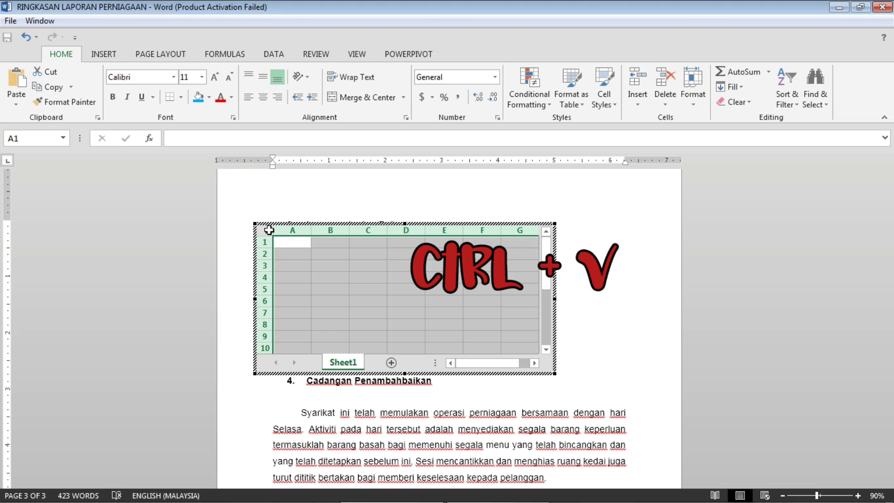
key("ctrl+v")
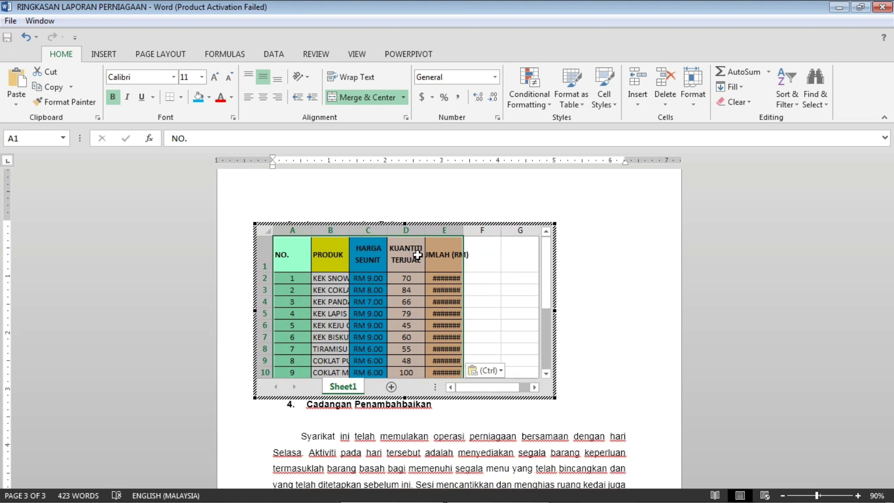
Widen columns B and E so product names and amounts display fully.
left_click_drag(349, 230, 408, 232)
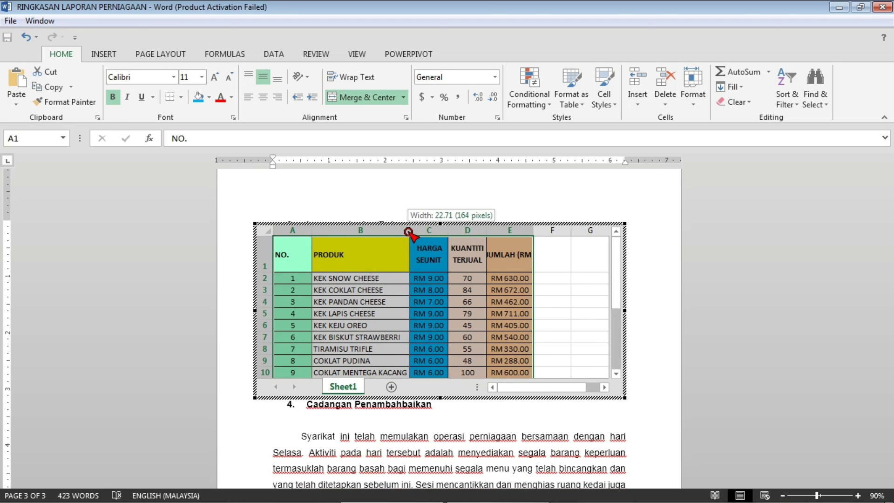
left_click(517, 223)
left_click_drag(533, 206, 569, 206)
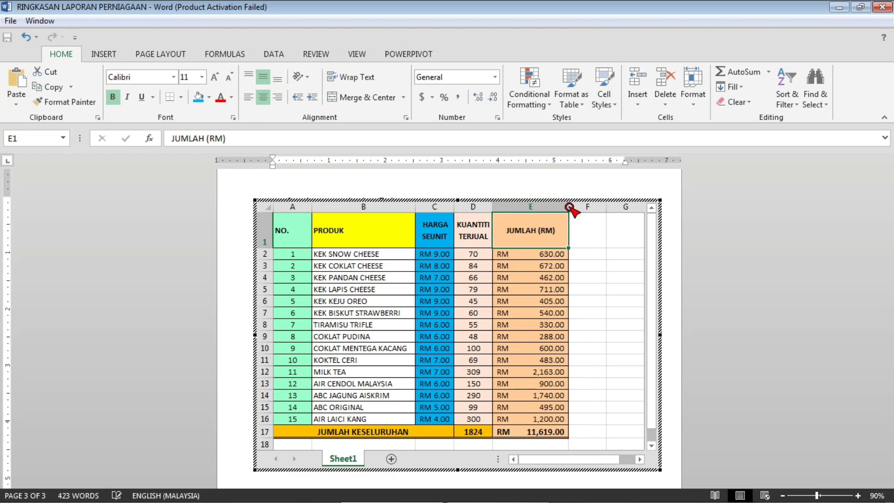
Change COKLAT MENTEGA KACANG's quantity in D10 to 200.
left_click(471, 349)
key("ctrl+Down")
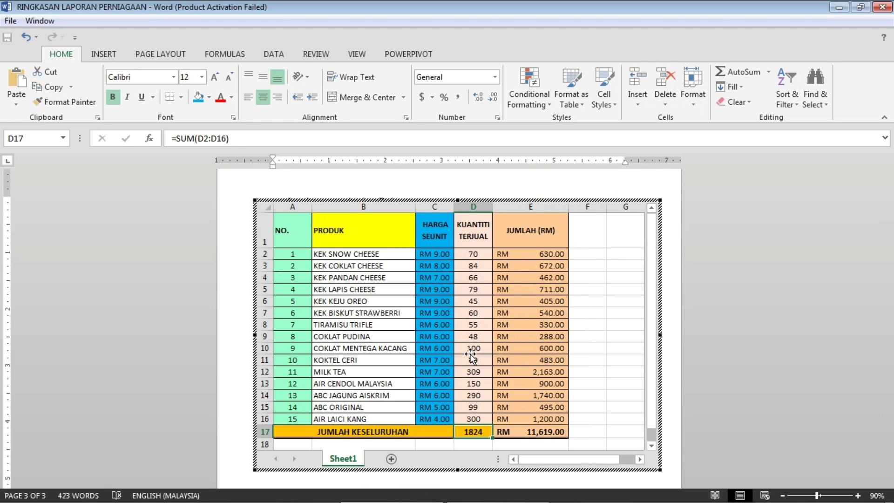
left_click(477, 346)
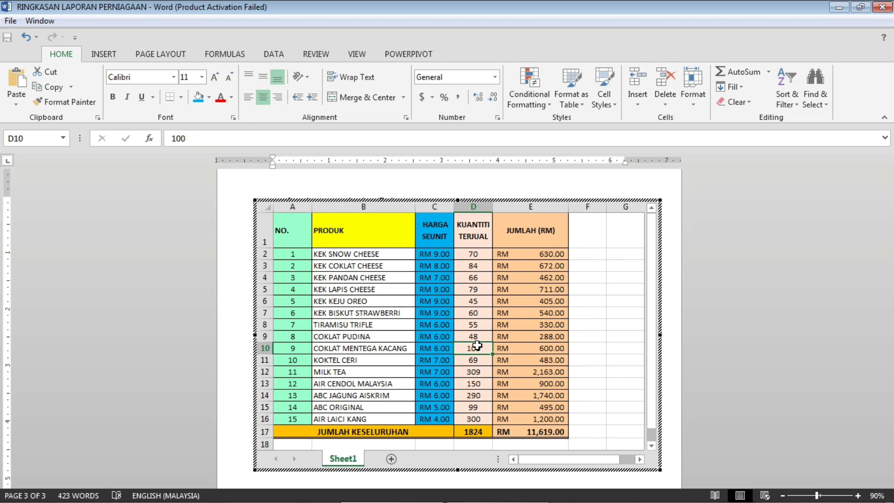
type("2")
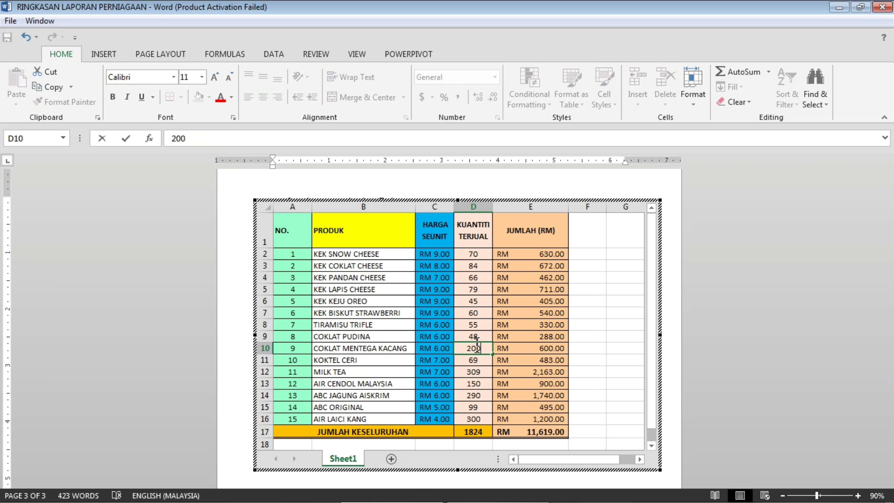
key("Return")
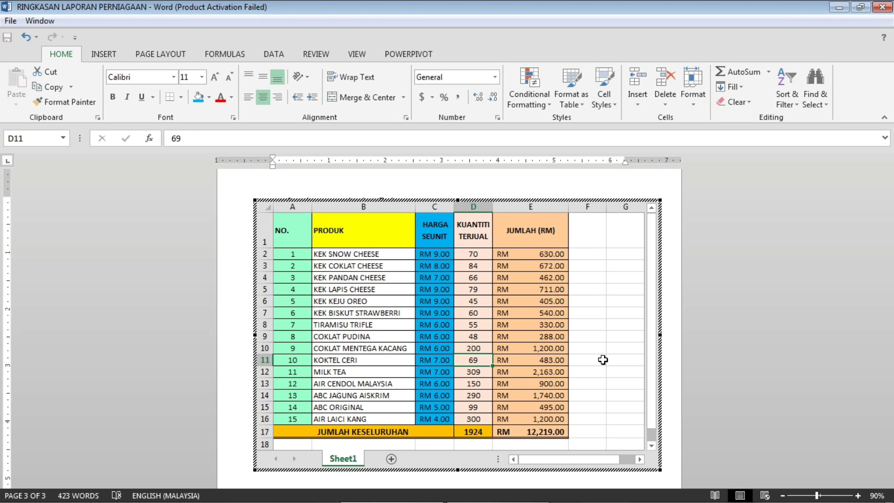
Turn off gridlines in the embedded sales worksheet and return to the document.
left_click(673, 306)
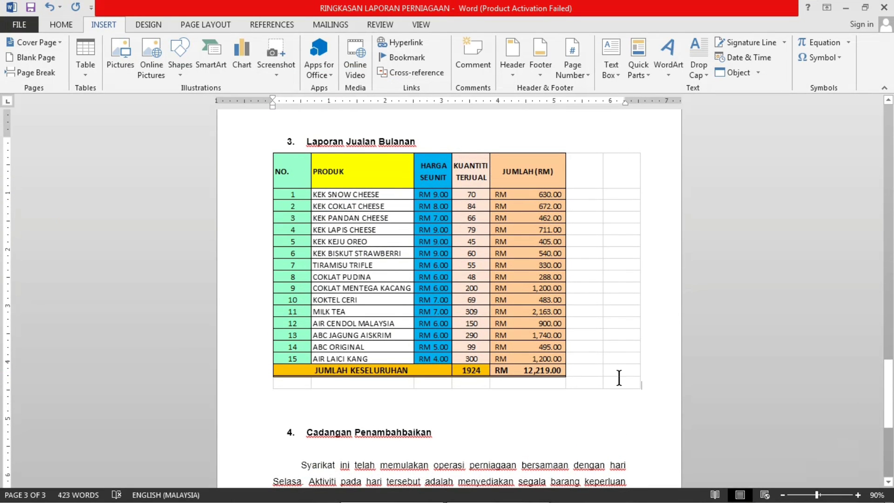
double_click(598, 244)
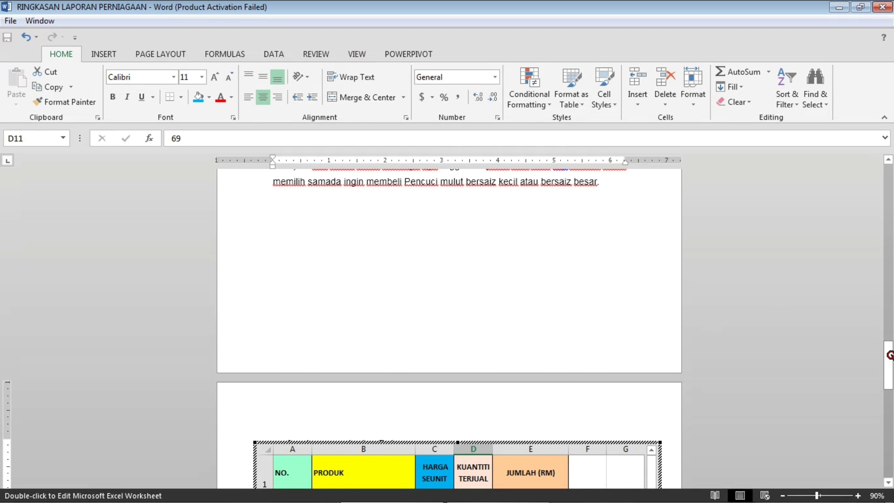
left_click_drag(888, 356, 887, 400)
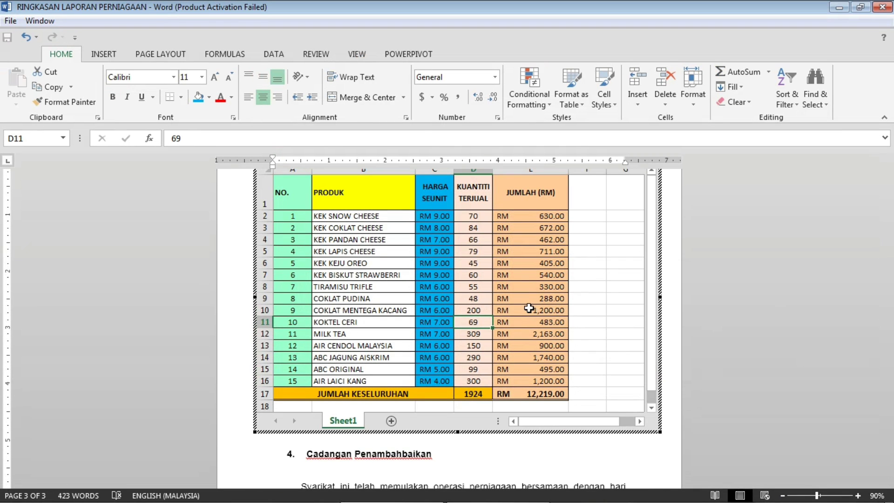
left_click(359, 54)
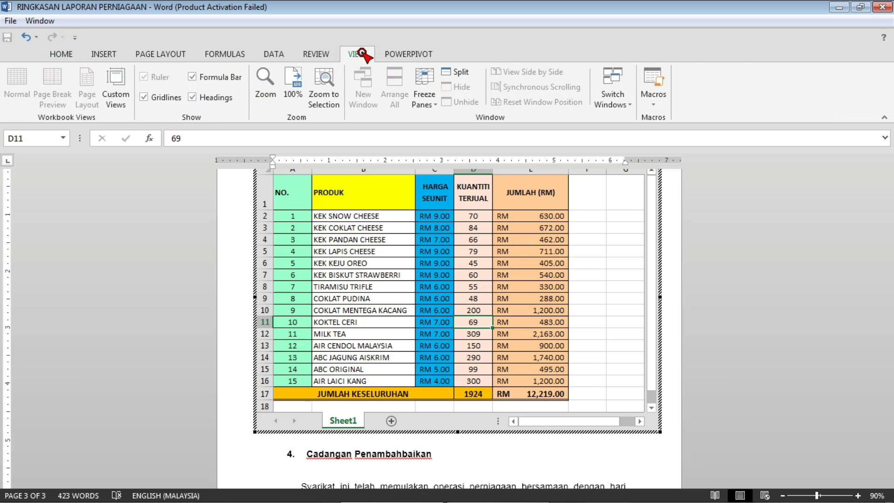
left_click(142, 97)
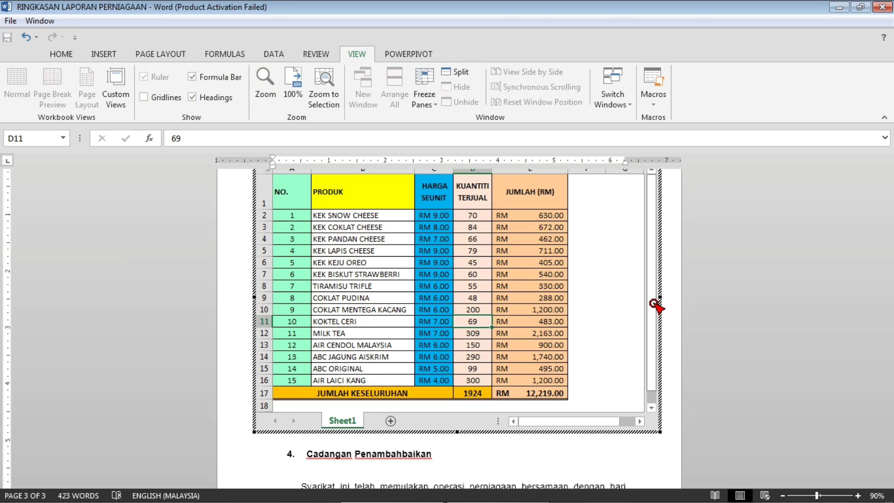
left_click(675, 313)
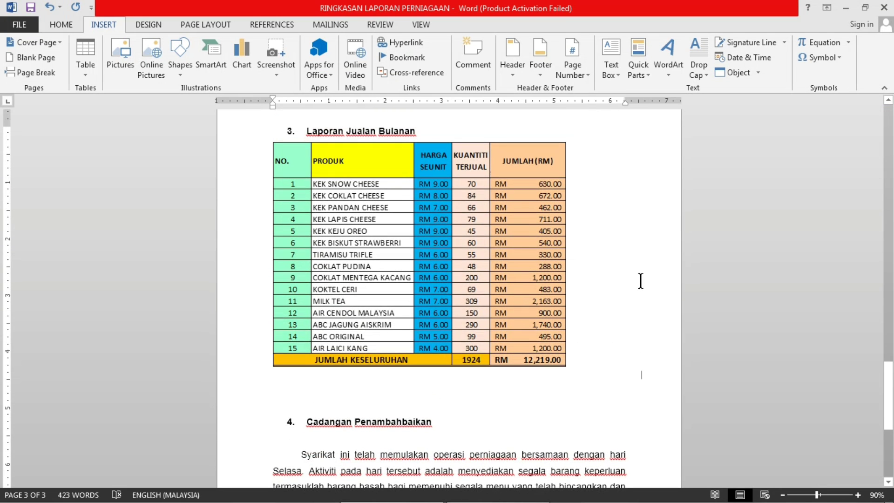